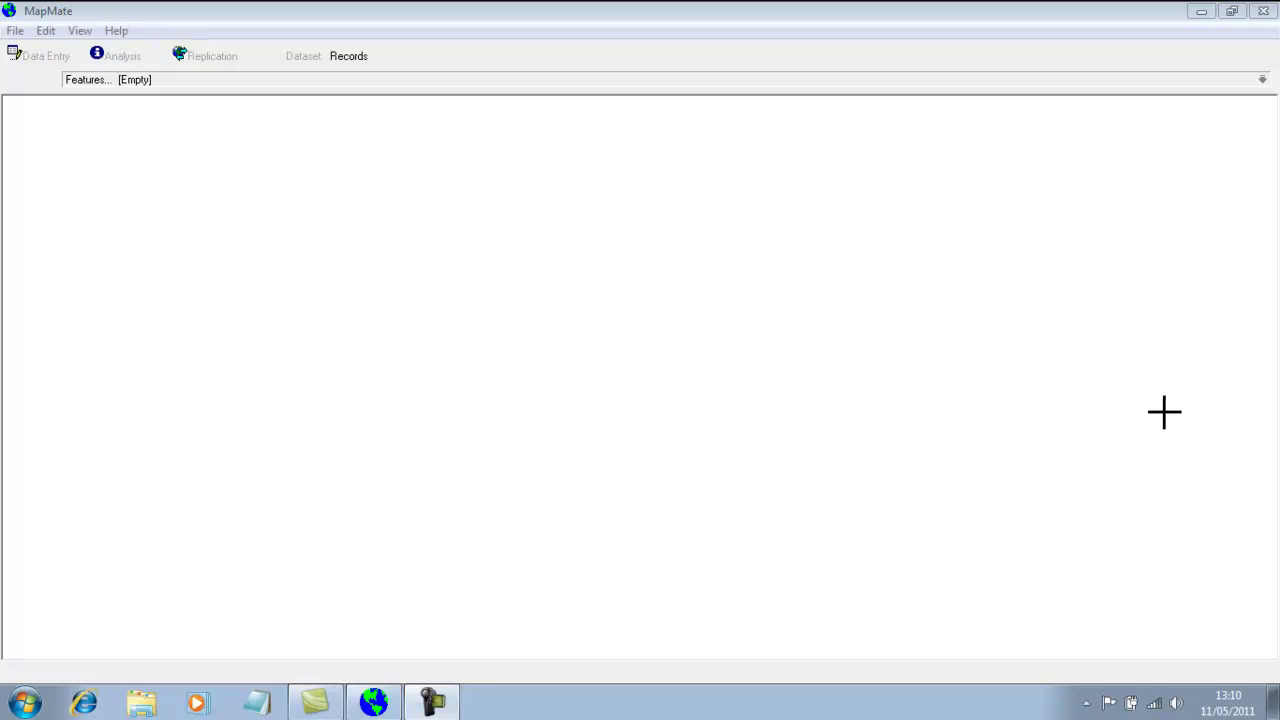
Close MapMate and open Explorer at Computer with the Documents library expanded.
left_click(1264, 11)
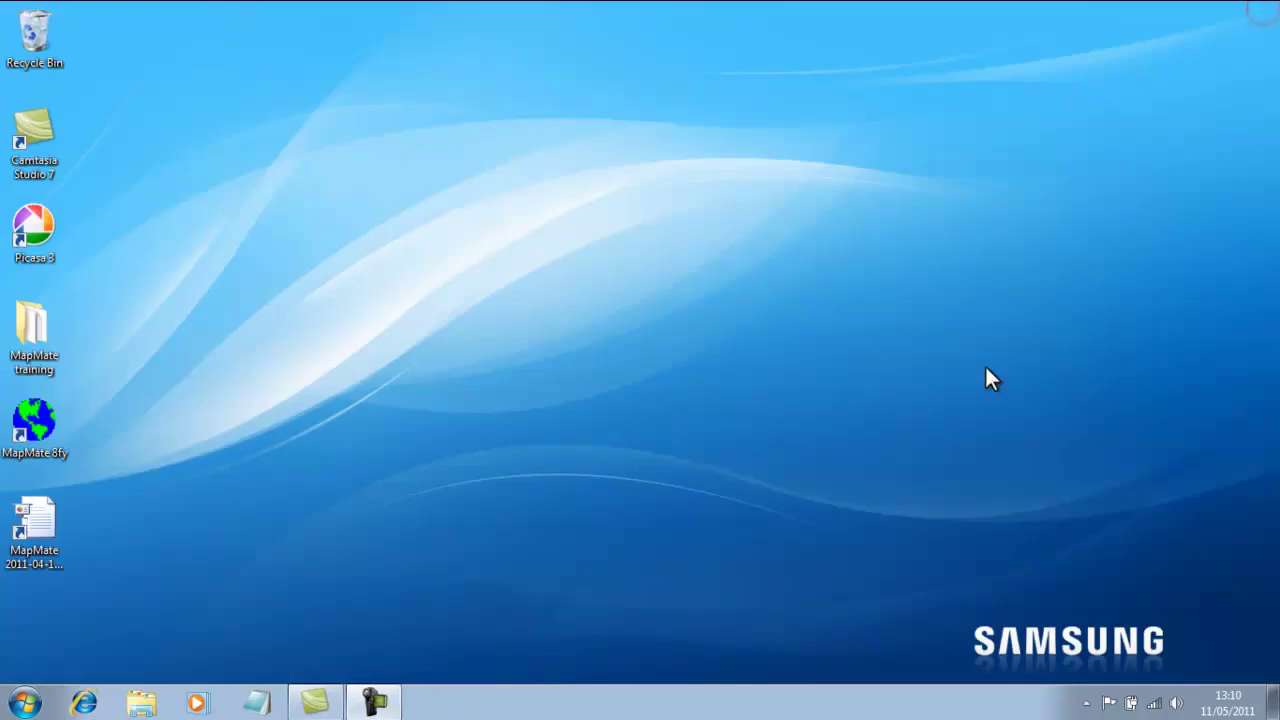
left_click(24, 702)
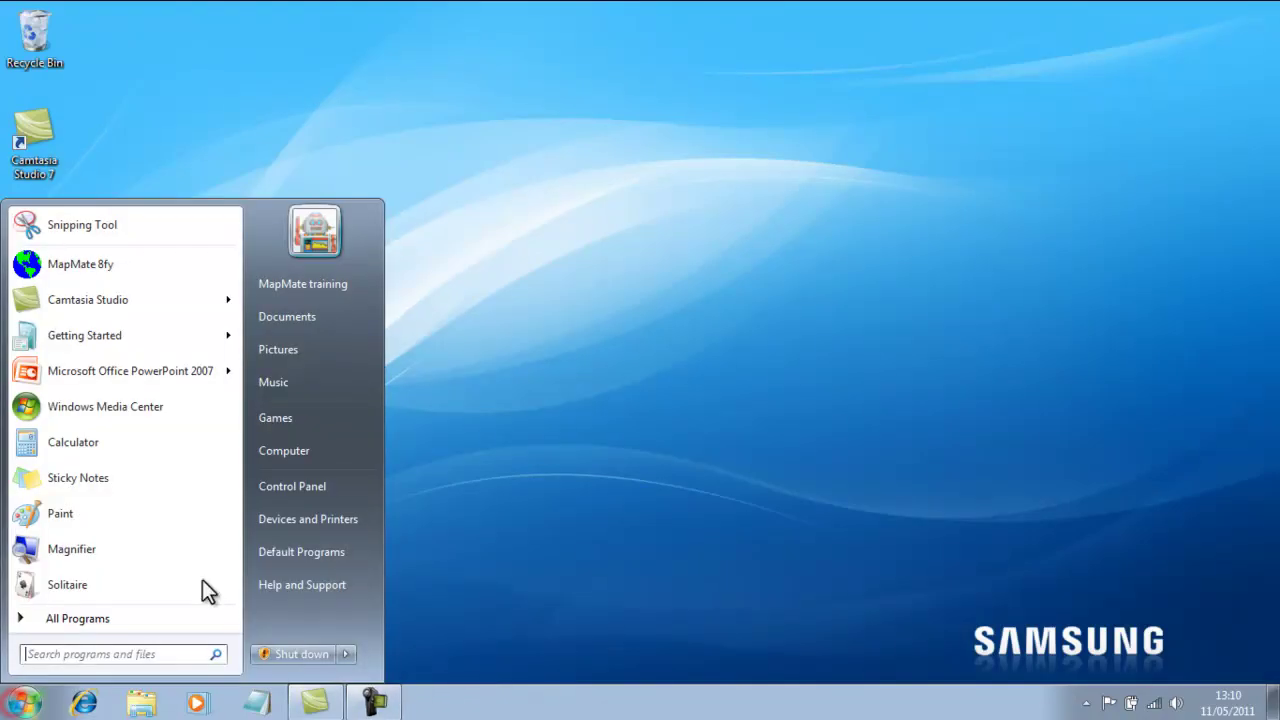
left_click(304, 452)
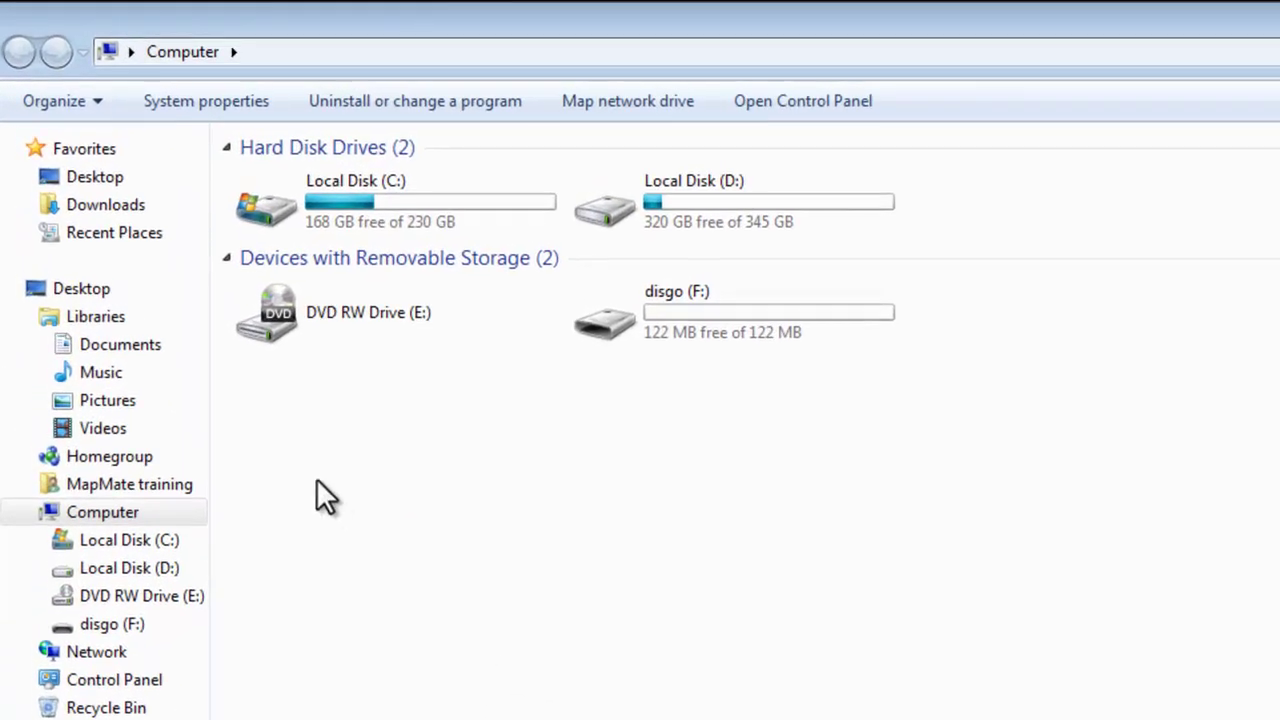
left_click(43, 345)
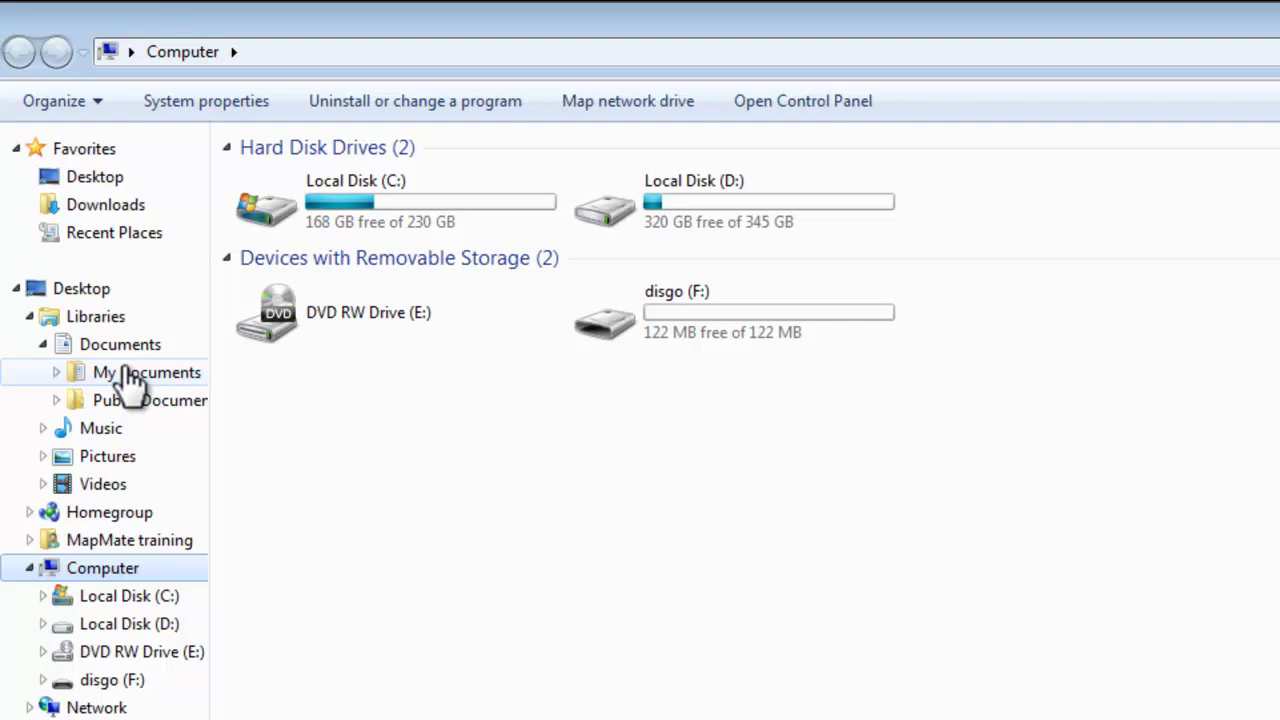
Browse My Documents > My MapMate > Data to check its Maps, Records and Sites subfolders.
left_click(128, 372)
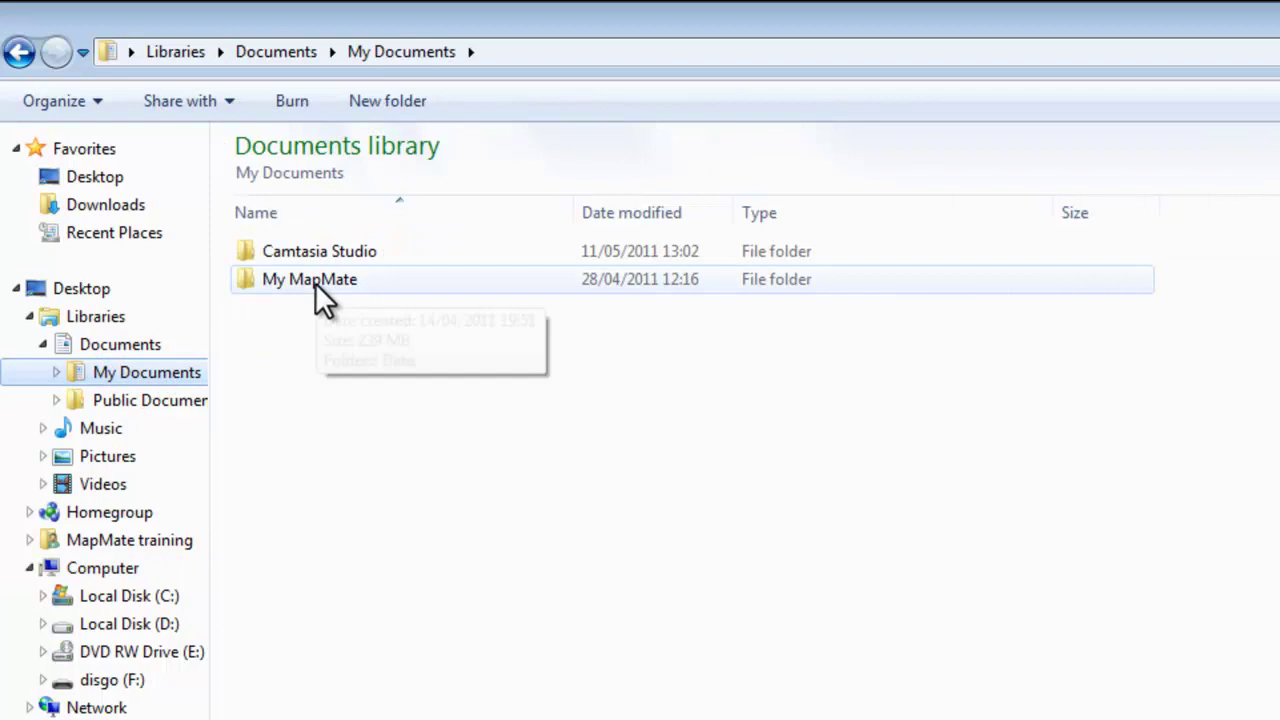
mouse_move(309, 279)
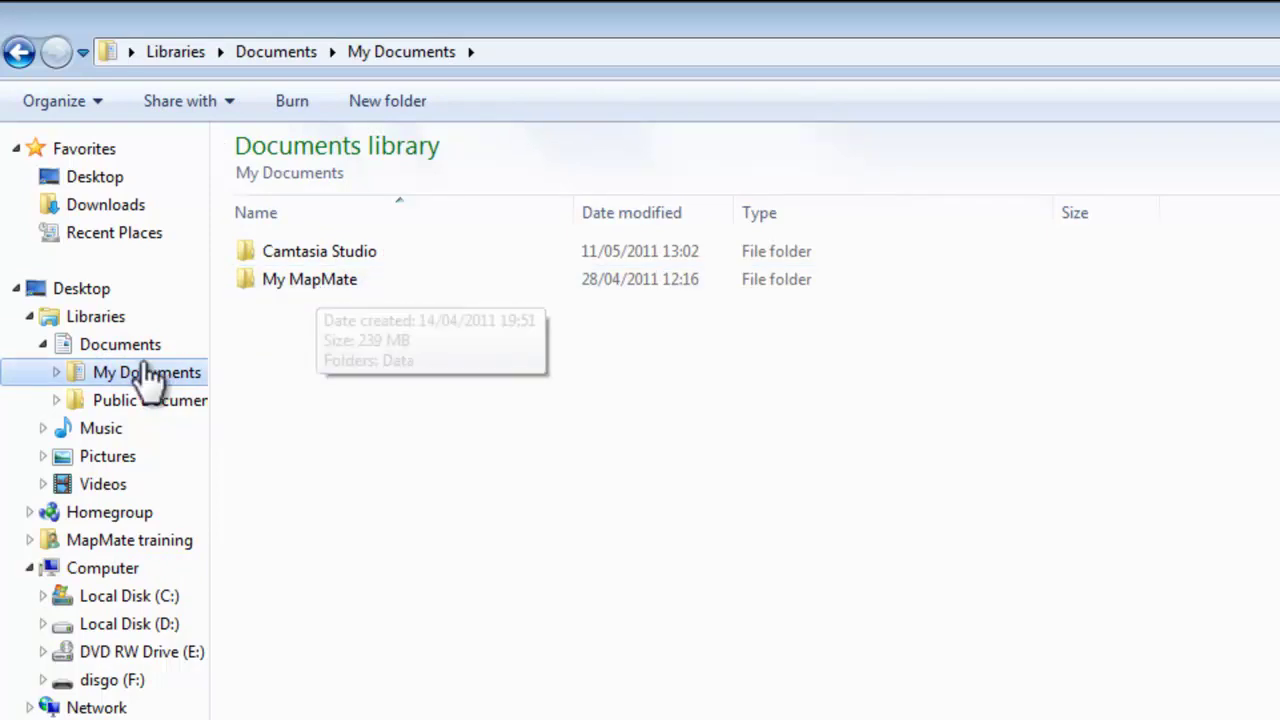
left_click(295, 281)
double_click(295, 281)
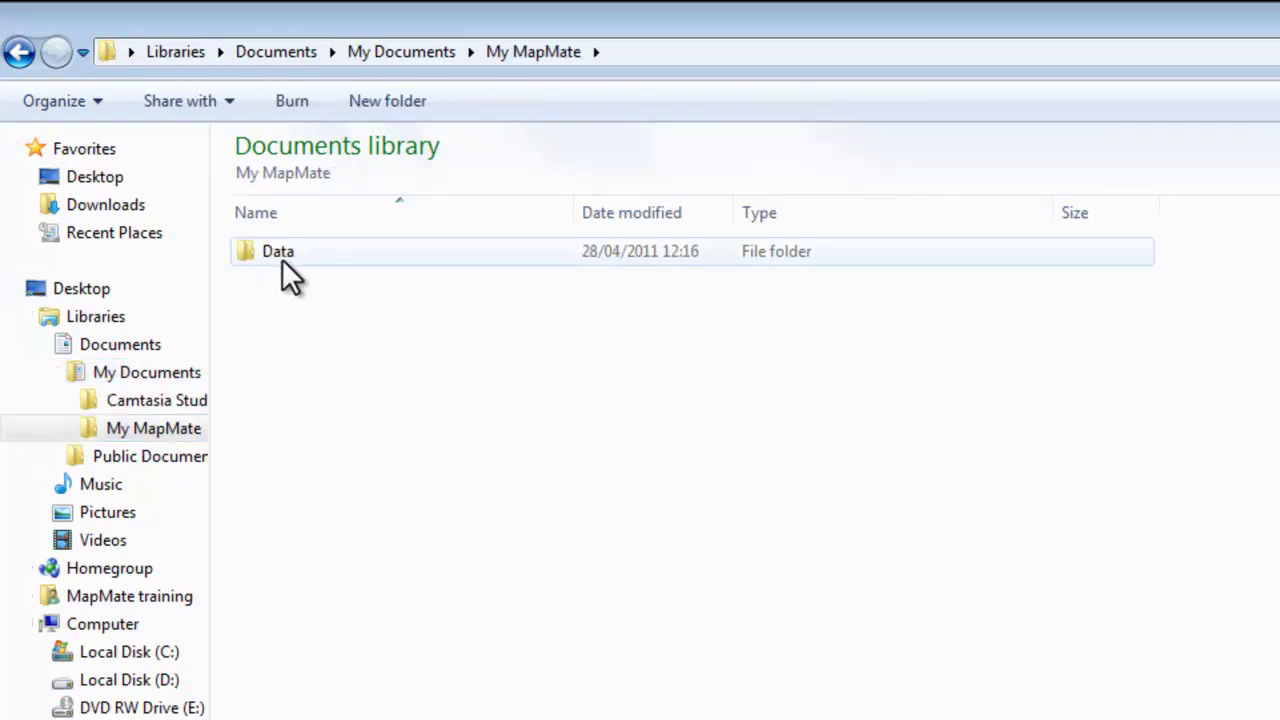
double_click(279, 250)
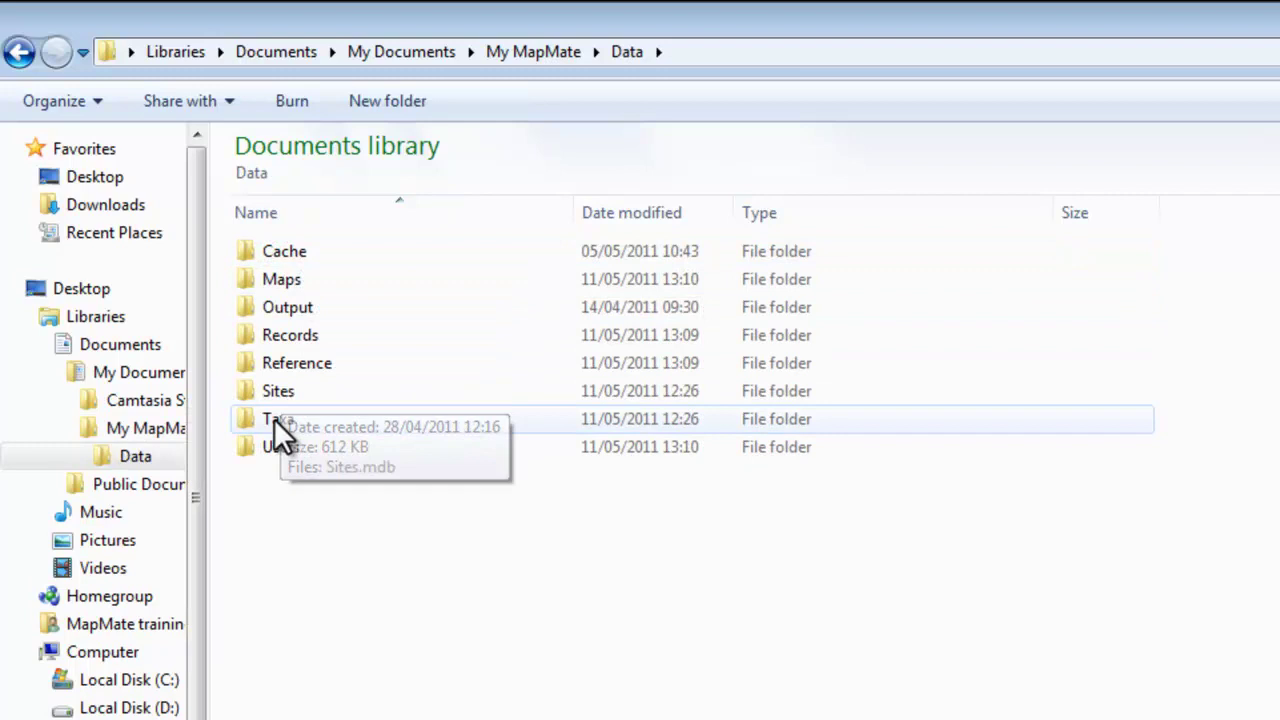
left_click(147, 435)
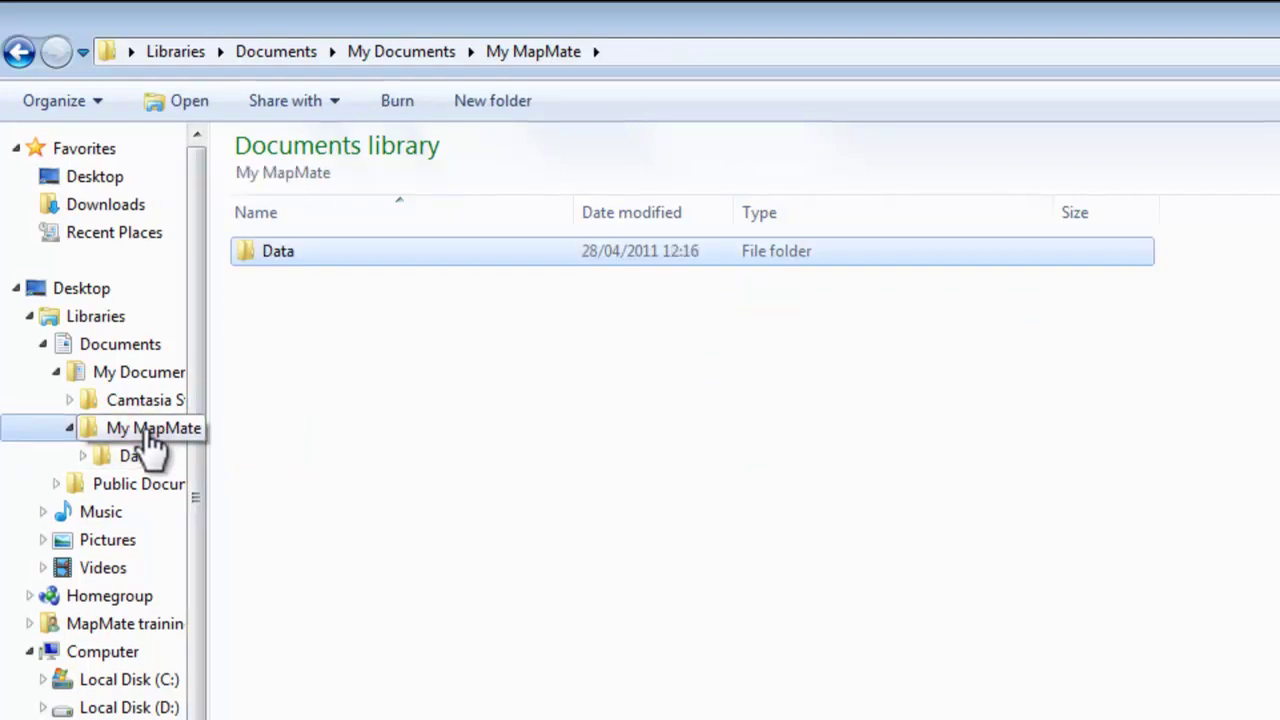
Copy the My MapMate folder and paste it onto the empty Removable Disk (F:).
right_click(147, 348)
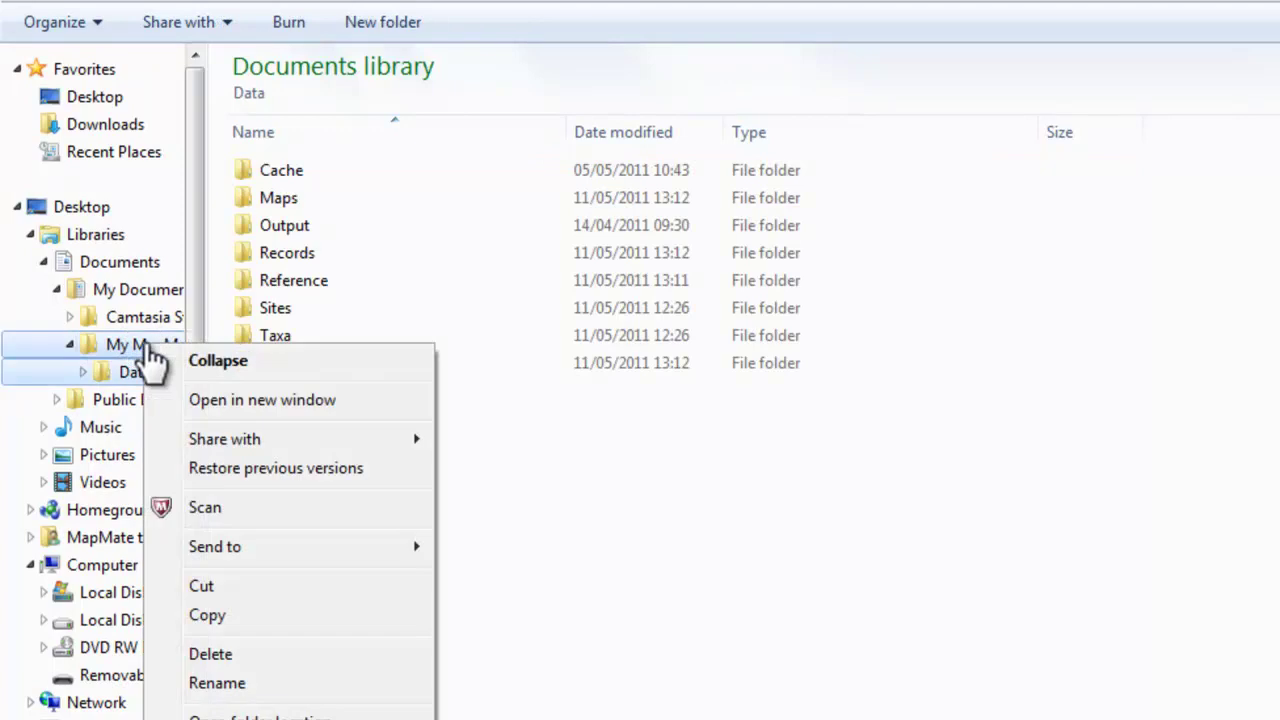
left_click(236, 612)
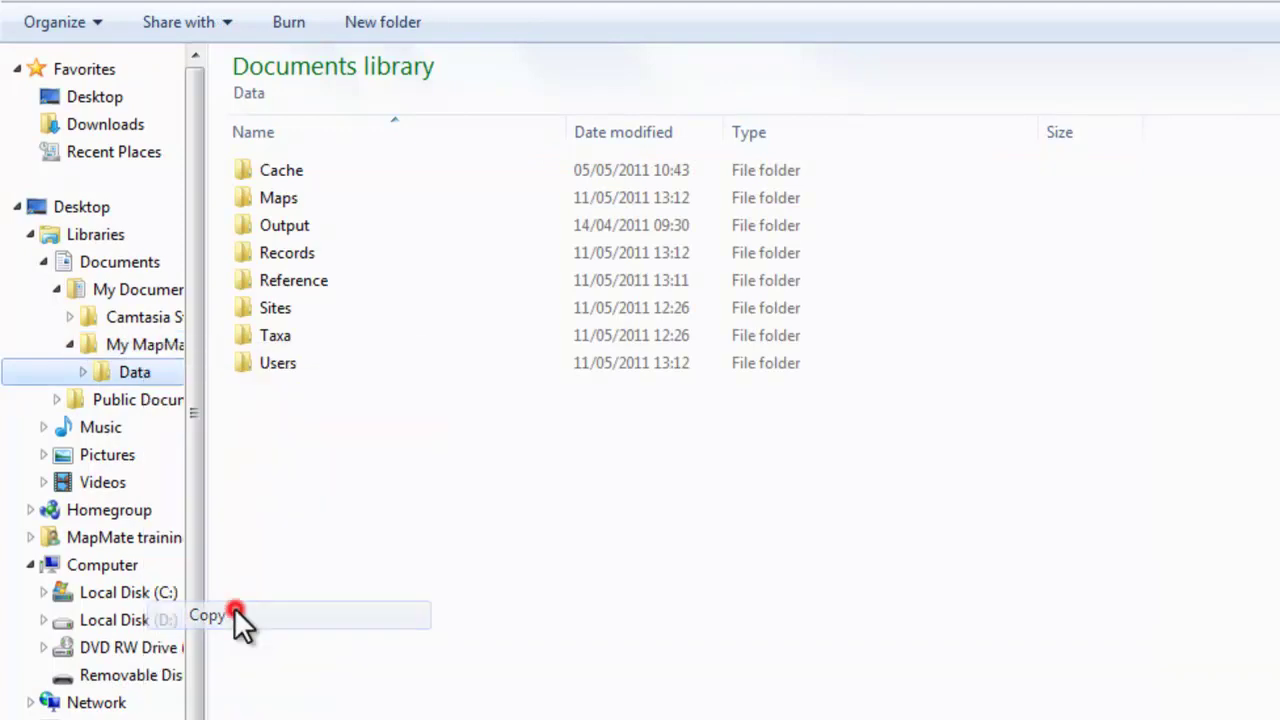
left_click(195, 410)
left_click_drag(195, 409, 193, 486)
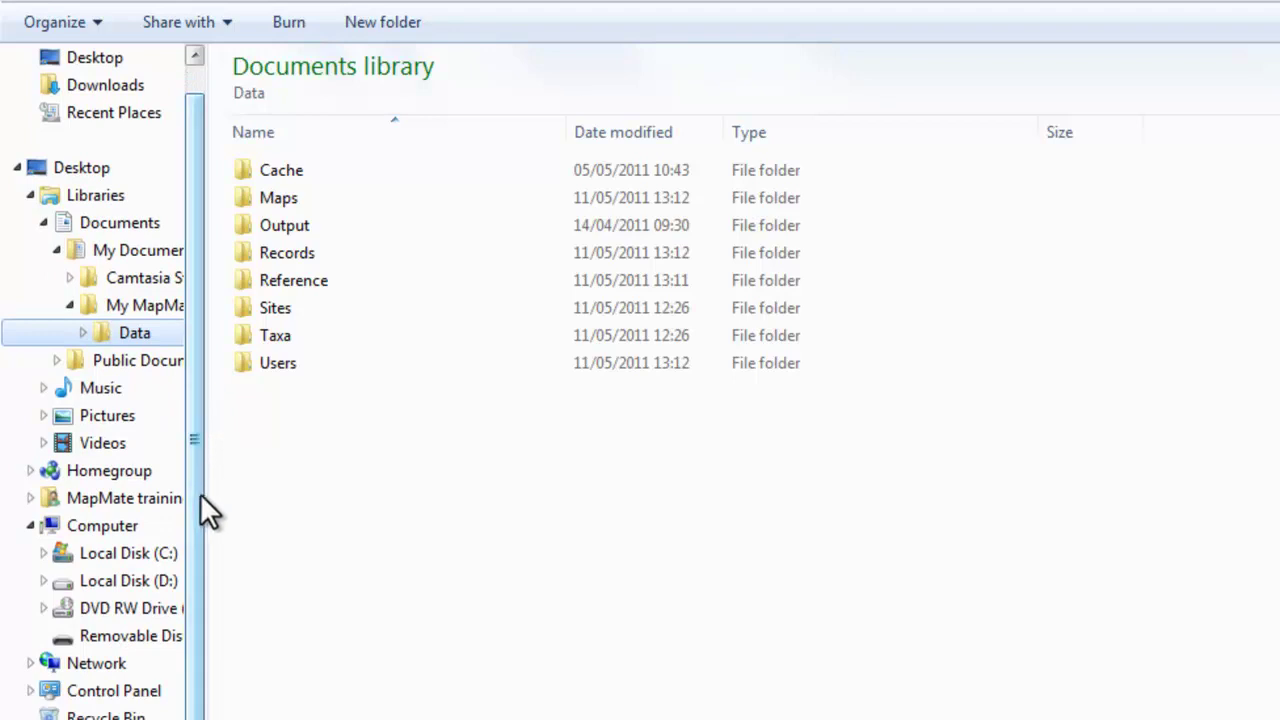
left_click(140, 638)
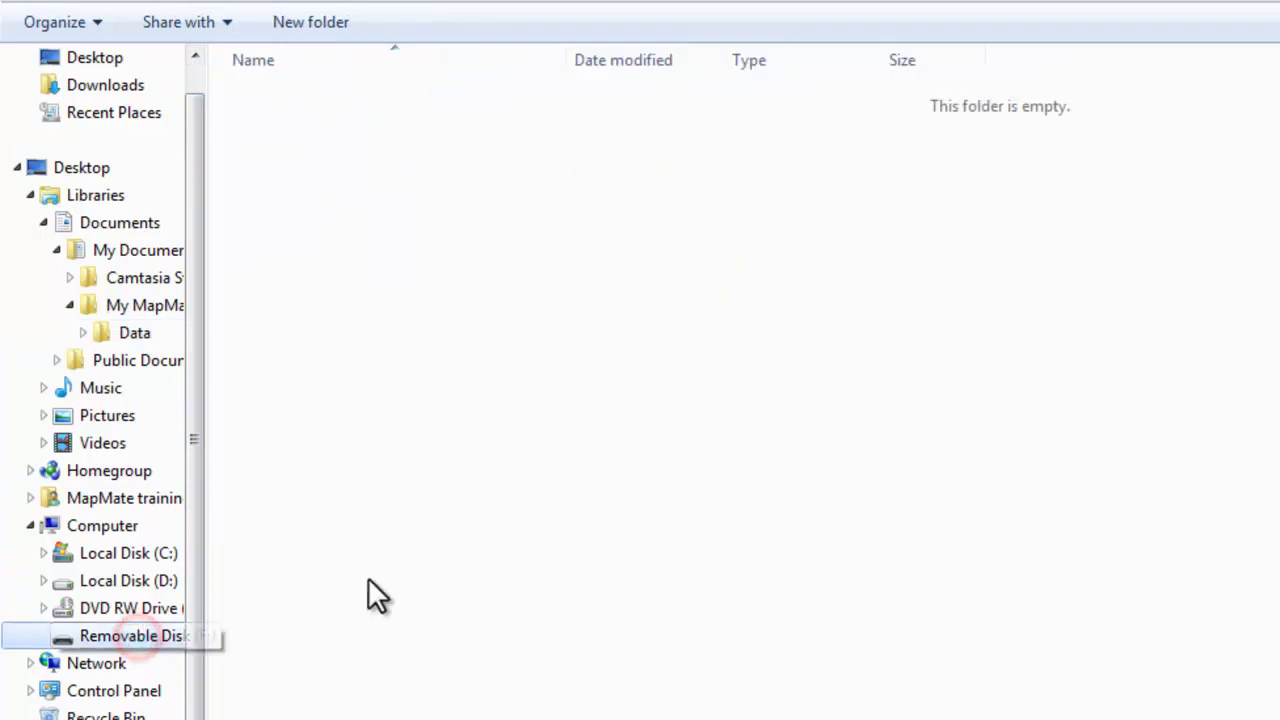
right_click(374, 250)
left_click(473, 432)
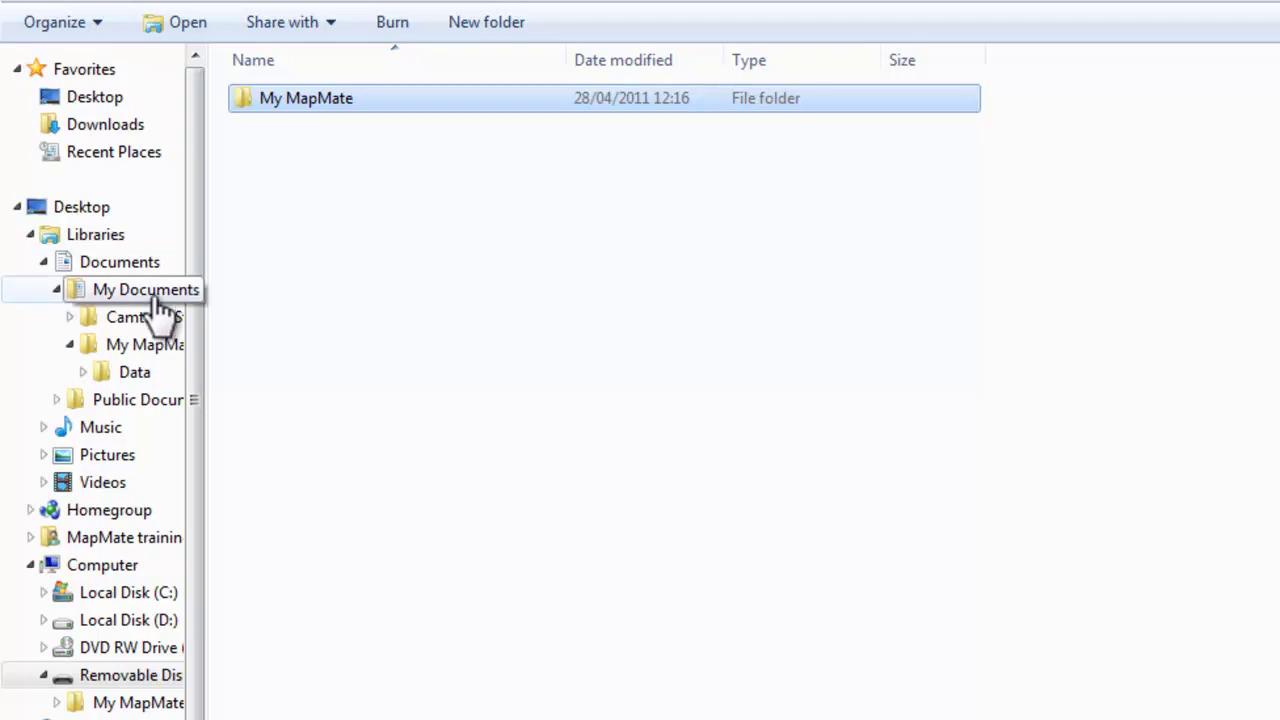
Locate the MapMate folder under Local Disk (C:) > Program Files and copy it.
left_click(152, 296)
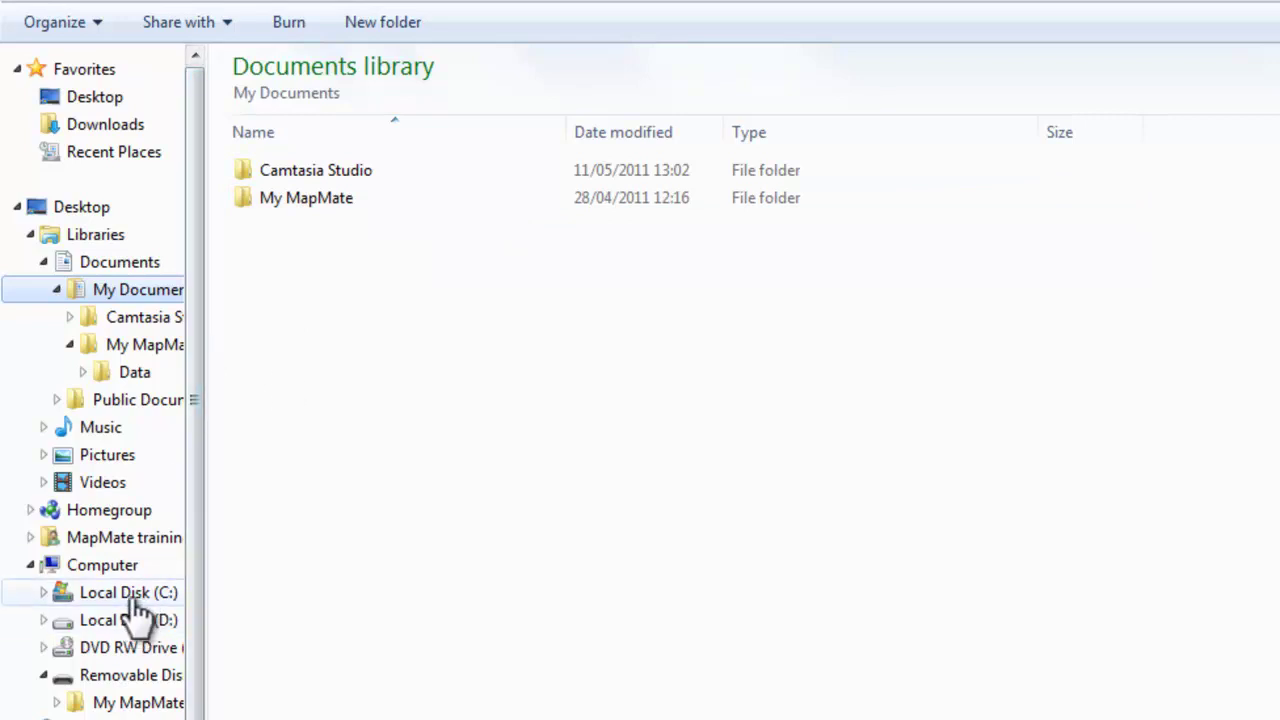
left_click(40, 591)
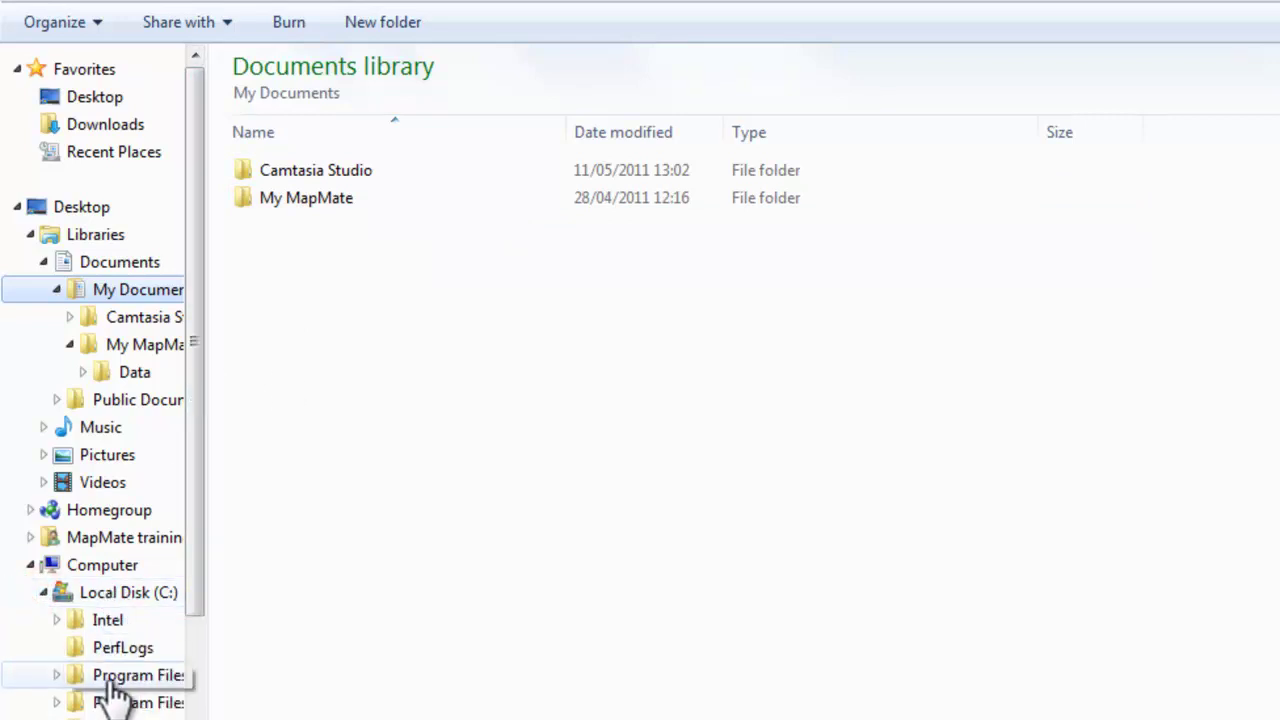
left_click(57, 675)
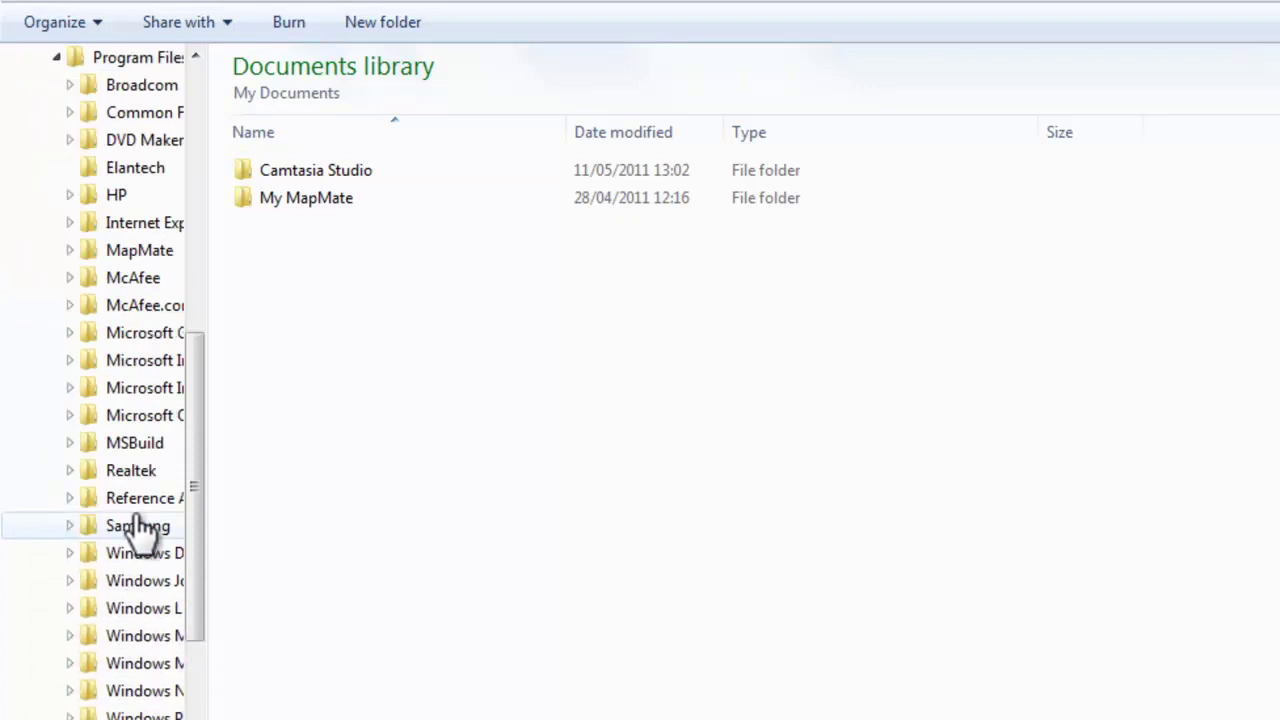
left_click(134, 249)
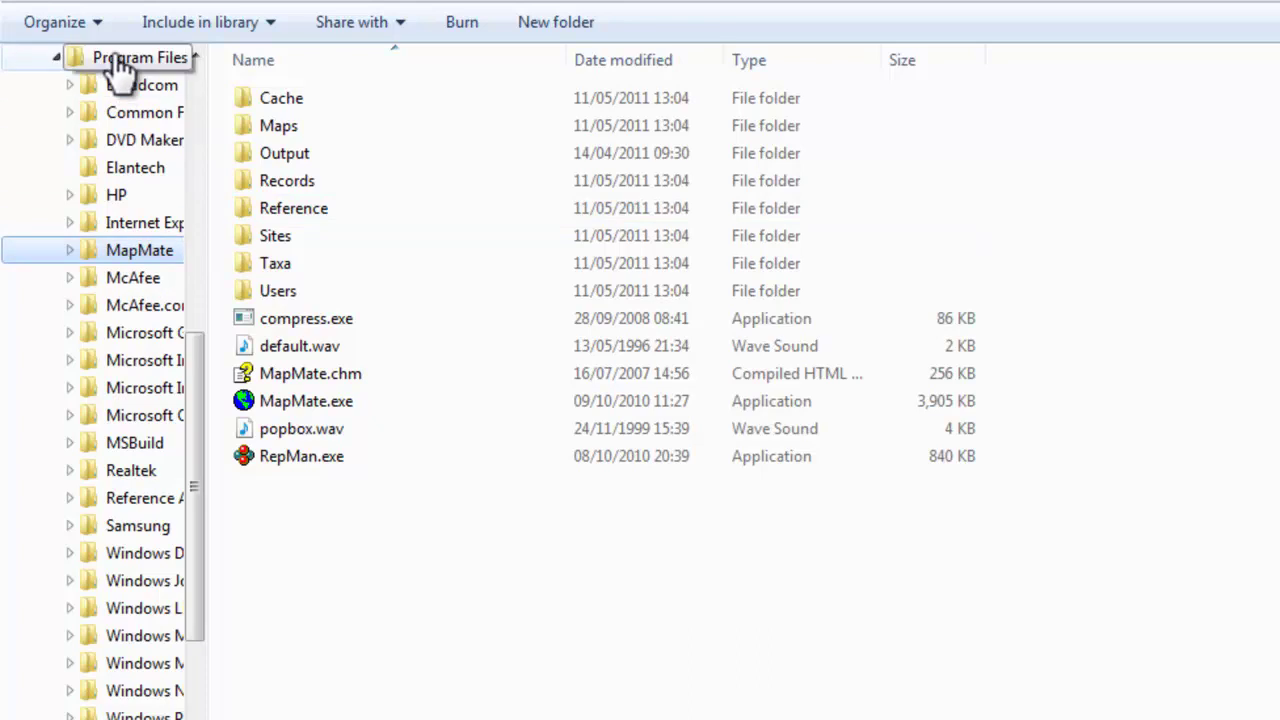
right_click(141, 254)
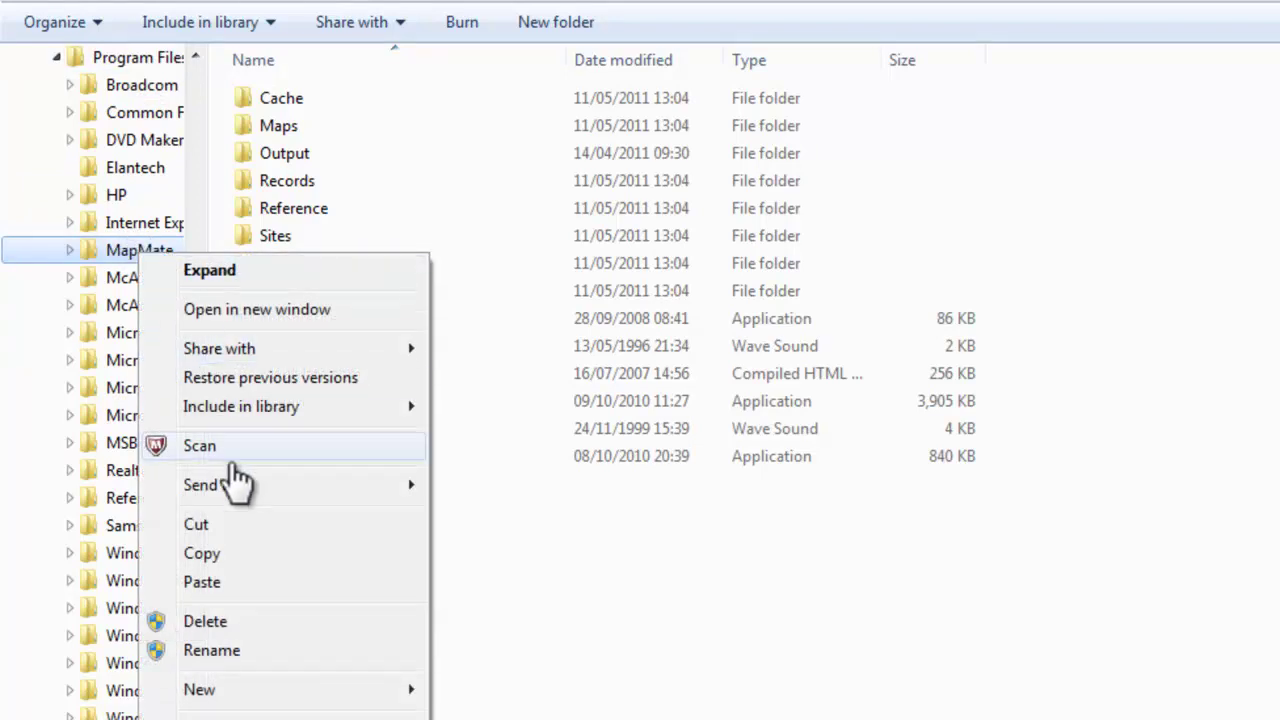
left_click(250, 555)
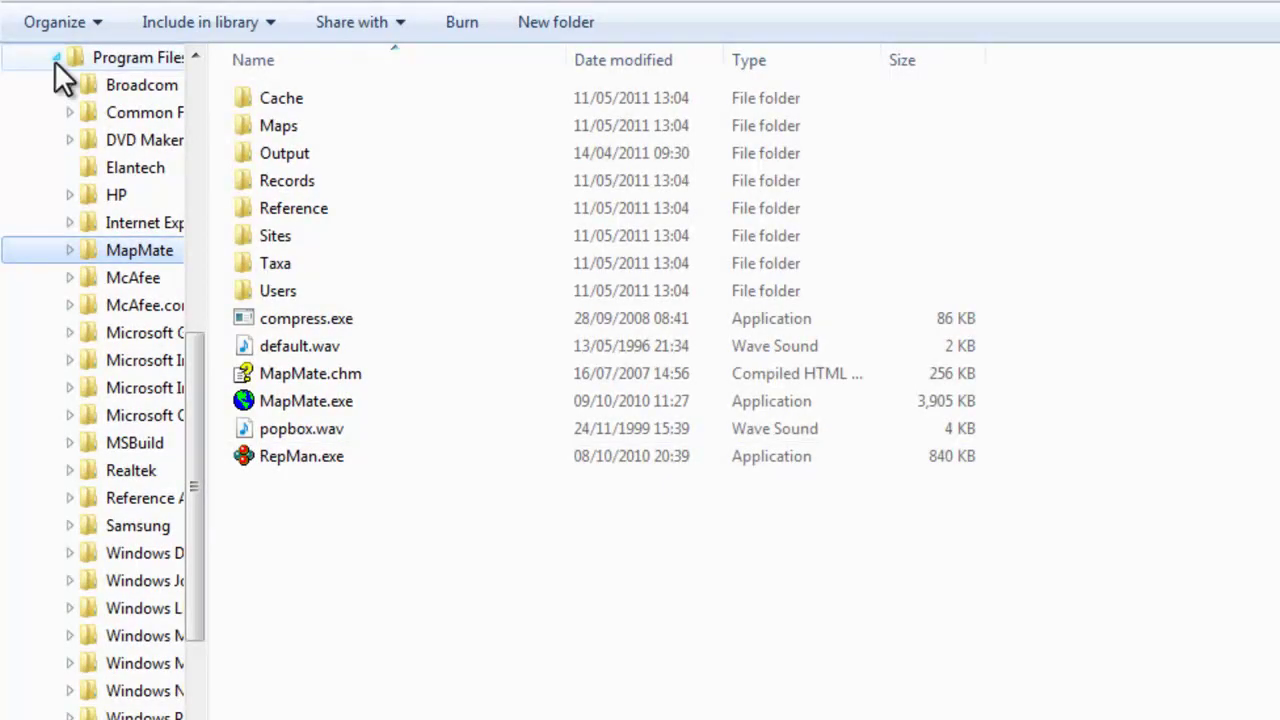
Copy the backed-up My MapMate folder from Removable Disk (F:) and return to My Documents.
left_click(55, 60)
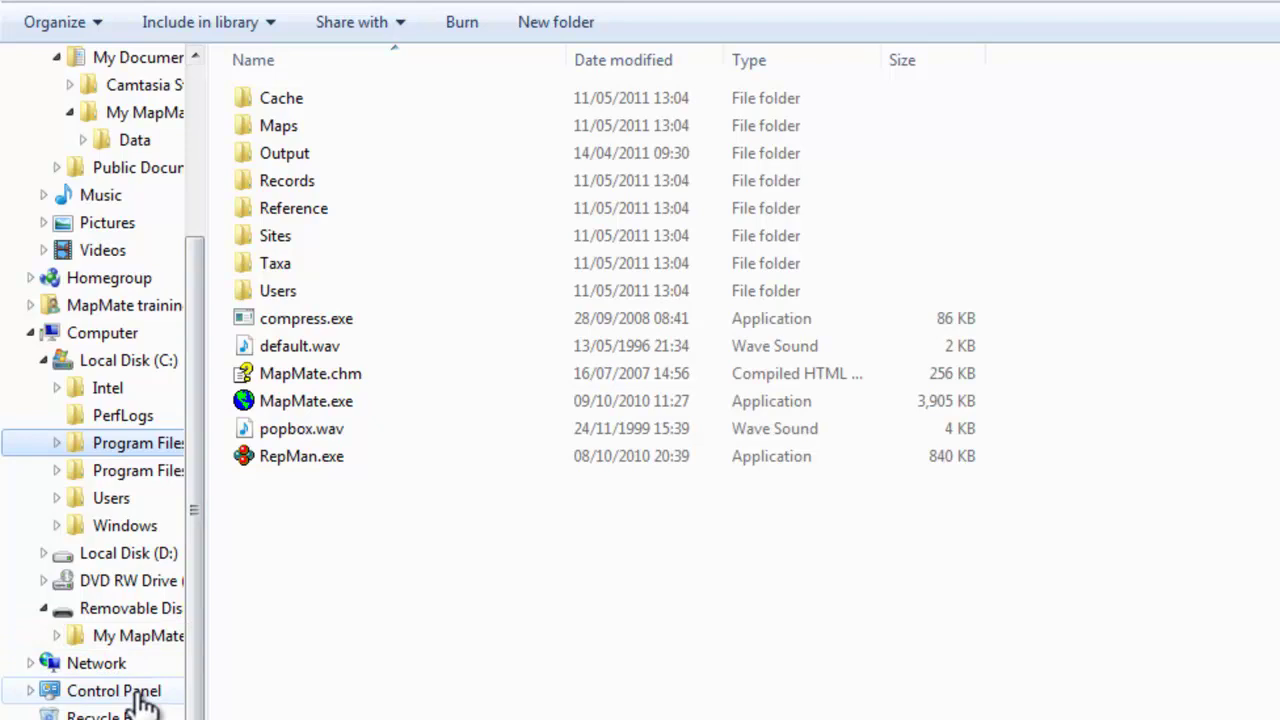
left_click(143, 617)
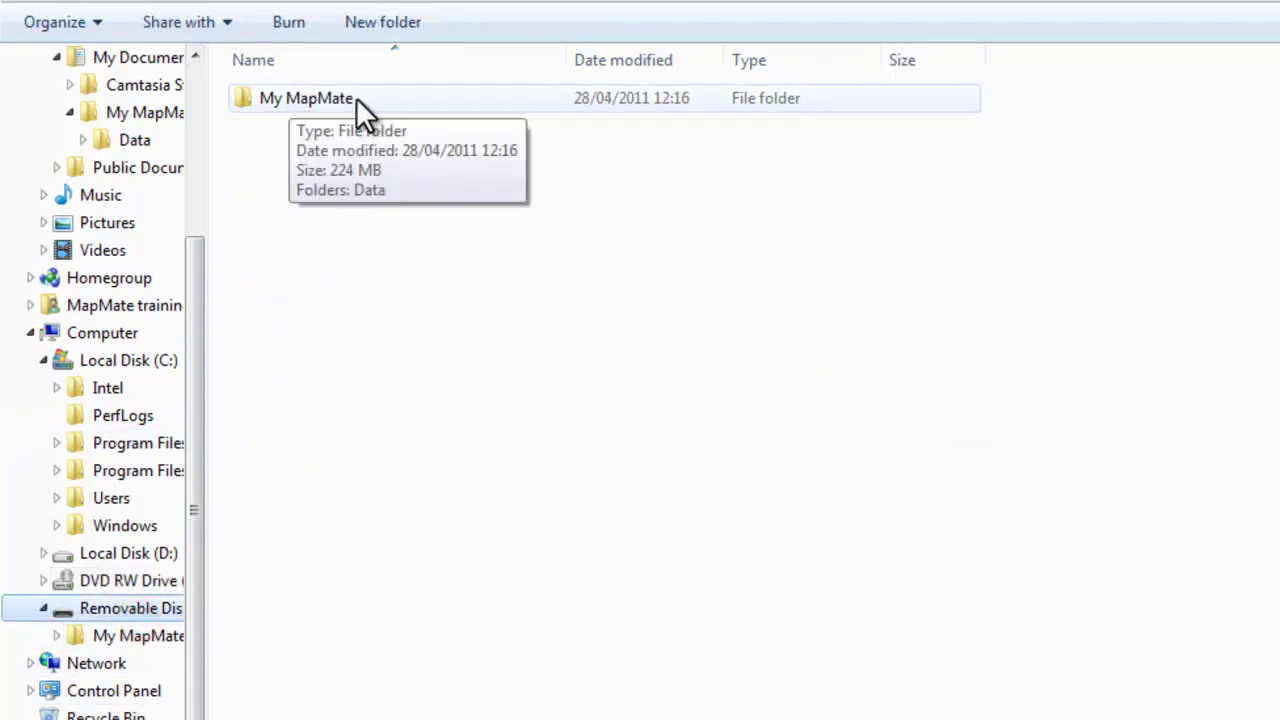
right_click(321, 97)
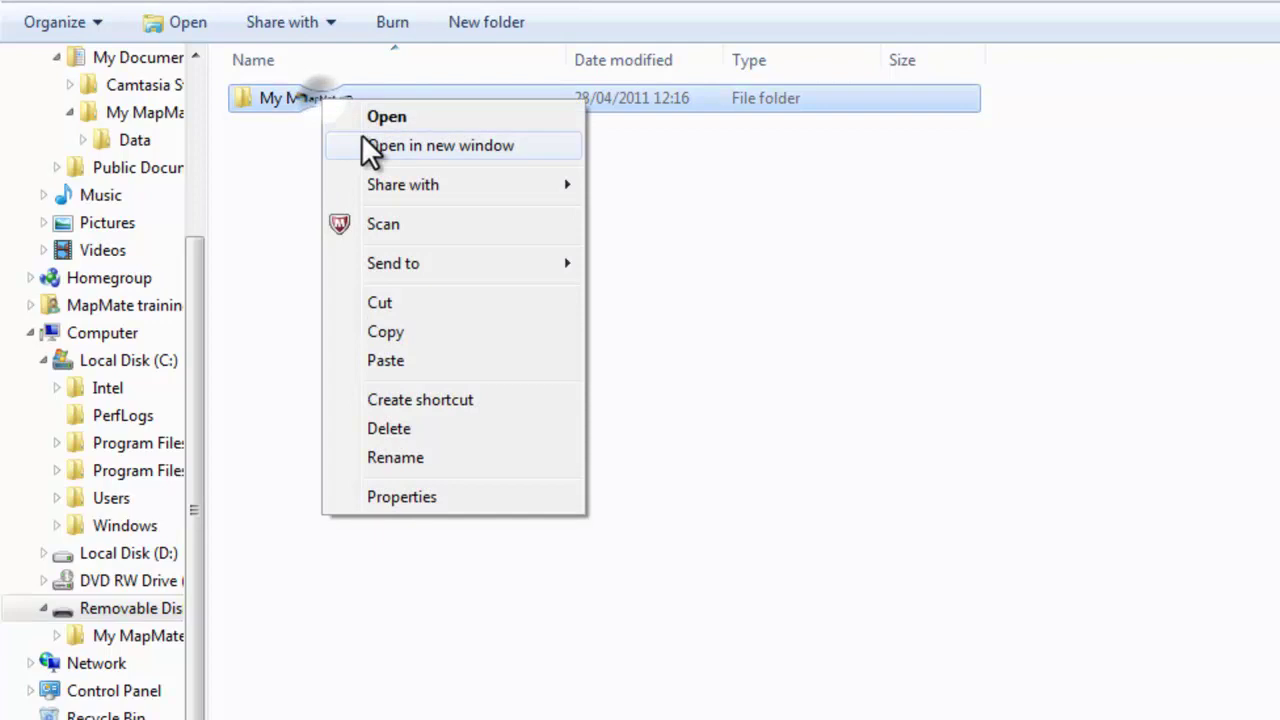
left_click(410, 329)
left_click_drag(193, 303, 200, 125)
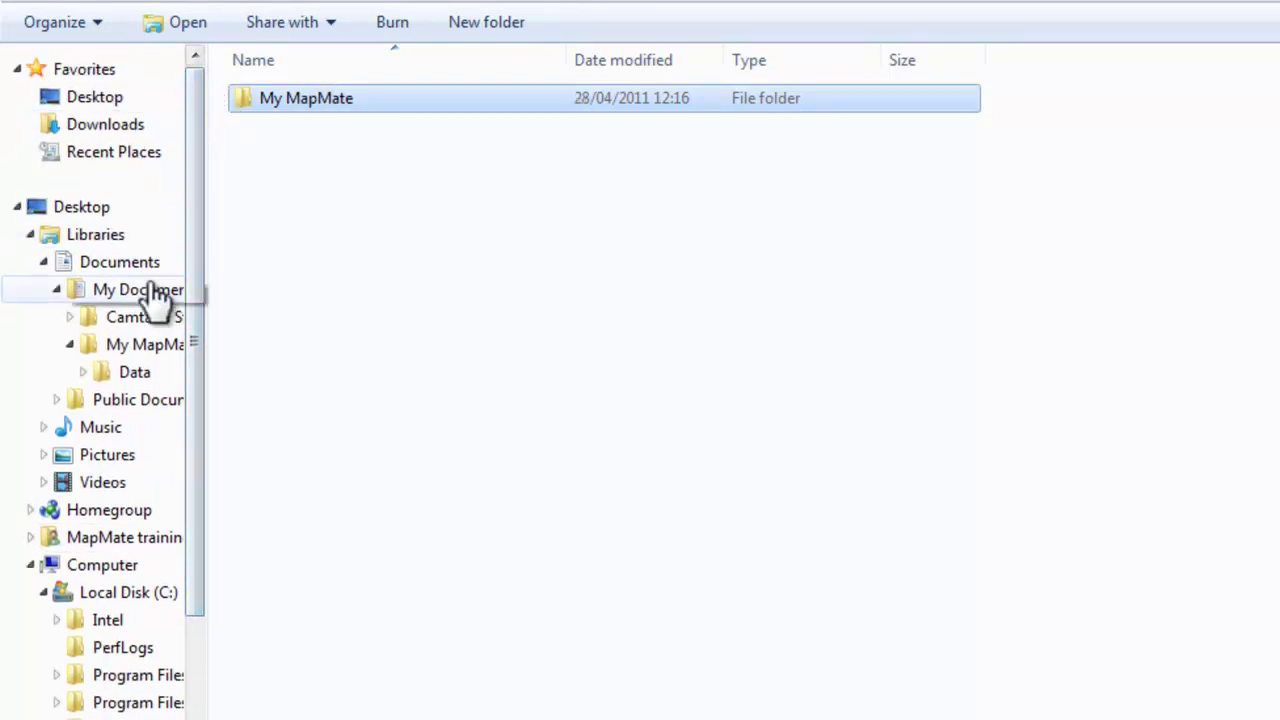
left_click(150, 300)
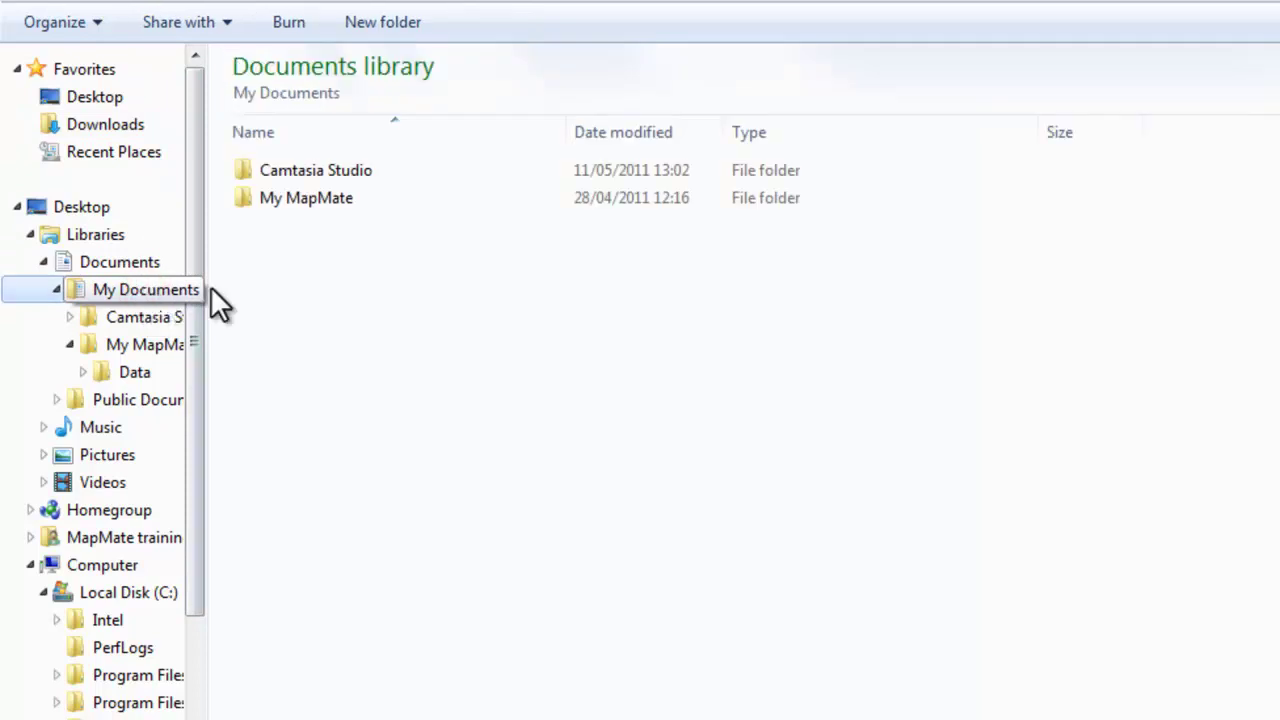